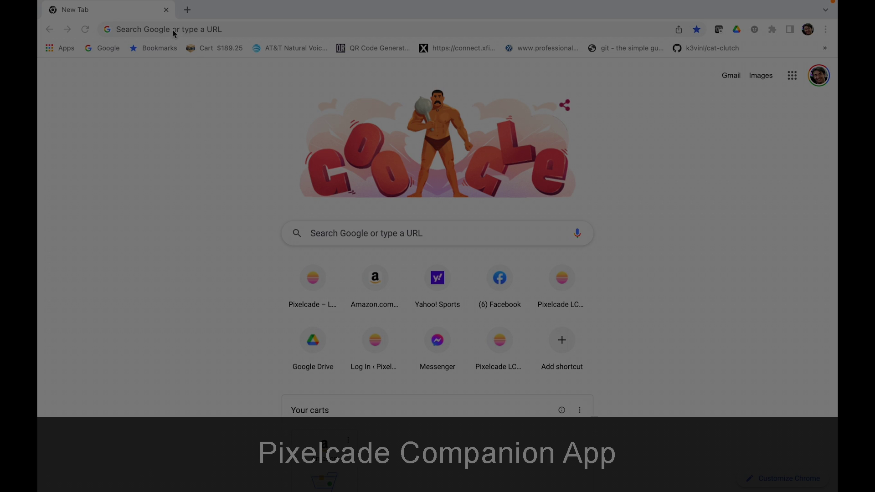
left_click(172, 29)
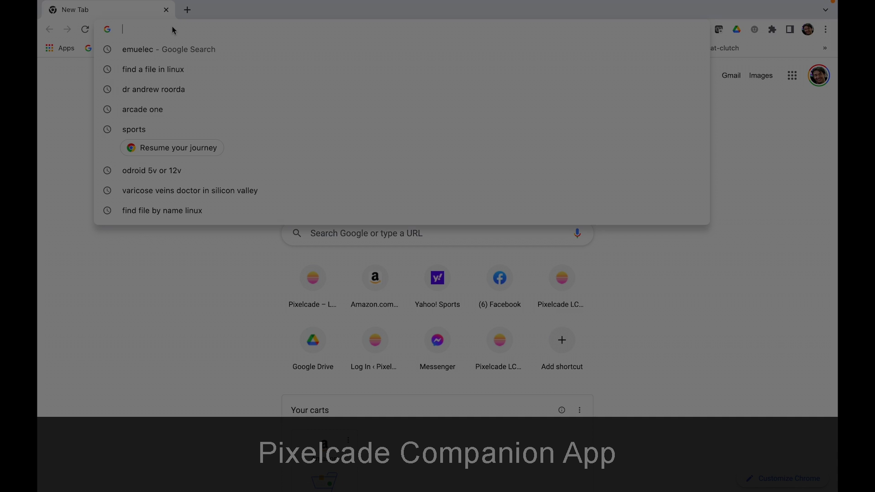
right_click(139, 30)
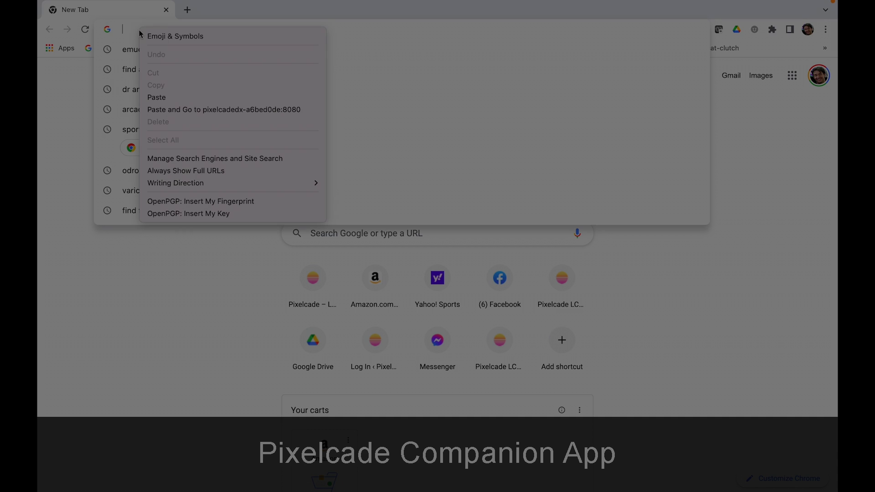
left_click(173, 96)
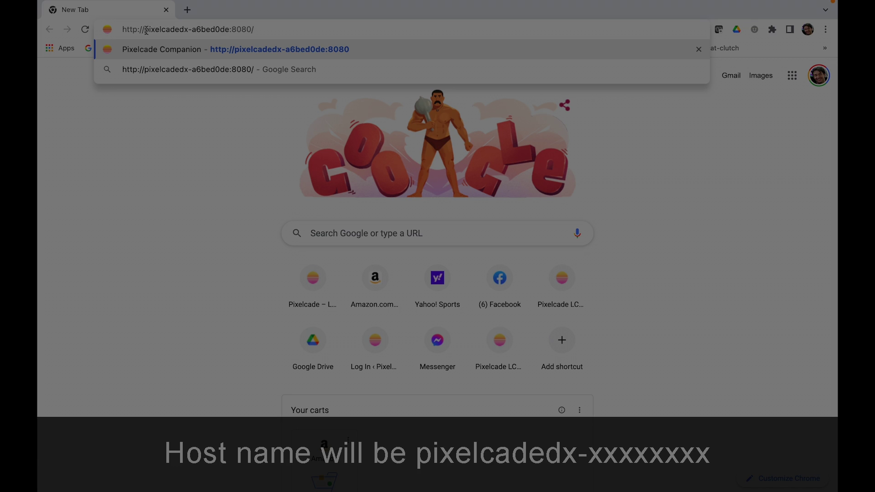
left_click_drag(145, 30, 192, 30)
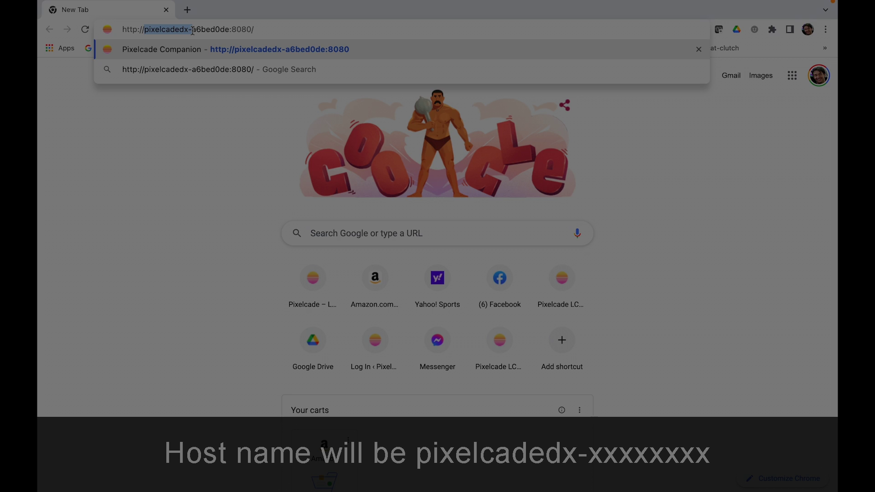
left_click(199, 30)
left_click_drag(193, 30, 230, 29)
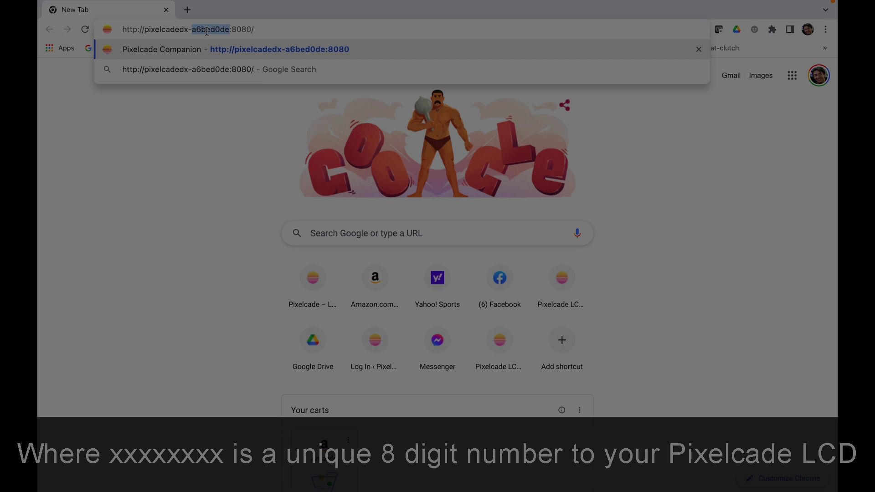
left_click(276, 30)
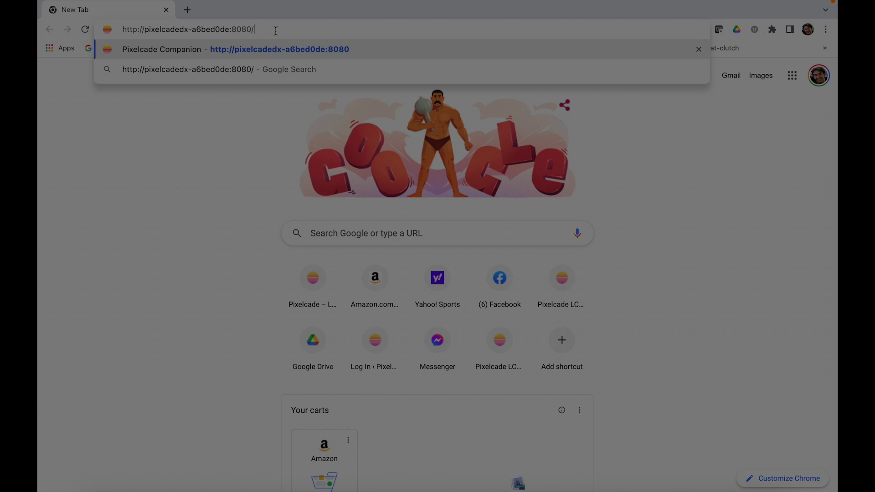
double_click(205, 29)
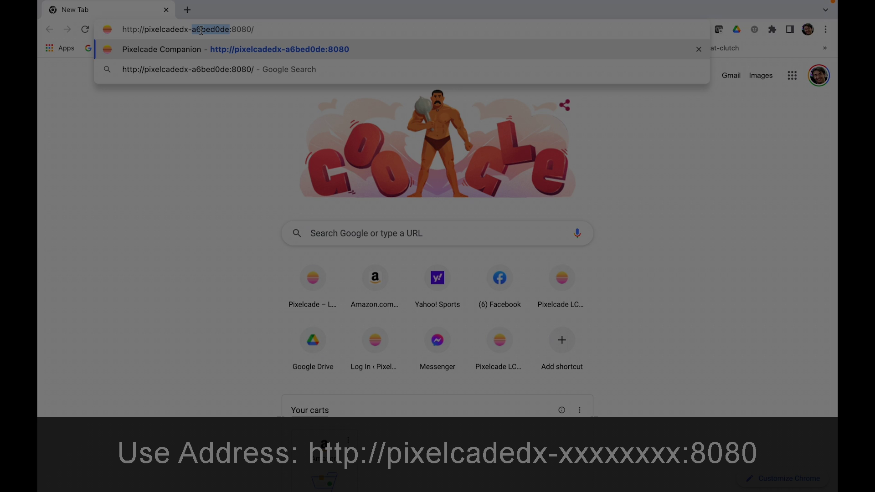
left_click(240, 30)
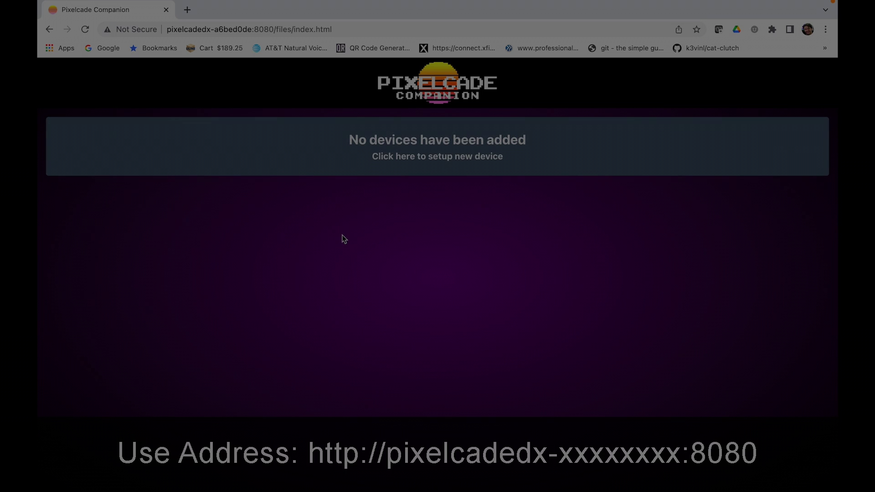
Step: Copy the host name from the page address and enter it as the Pixelcade Name of a new device
left_click(222, 30)
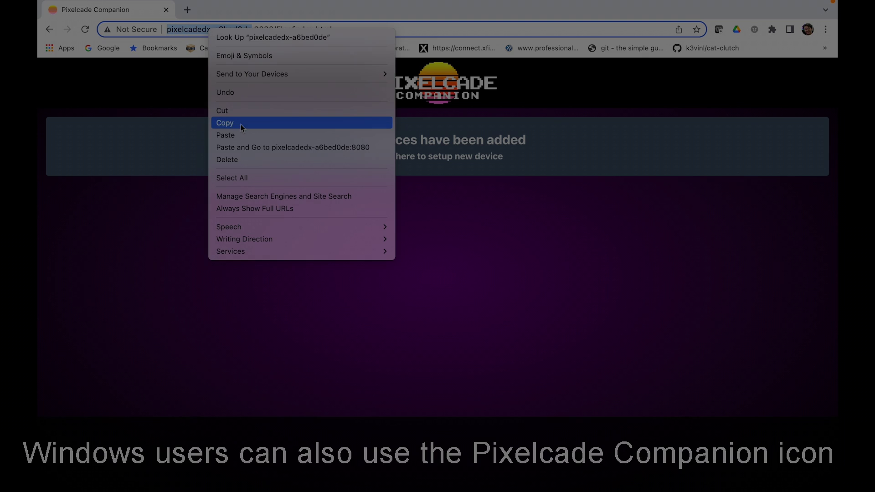
left_click(241, 123)
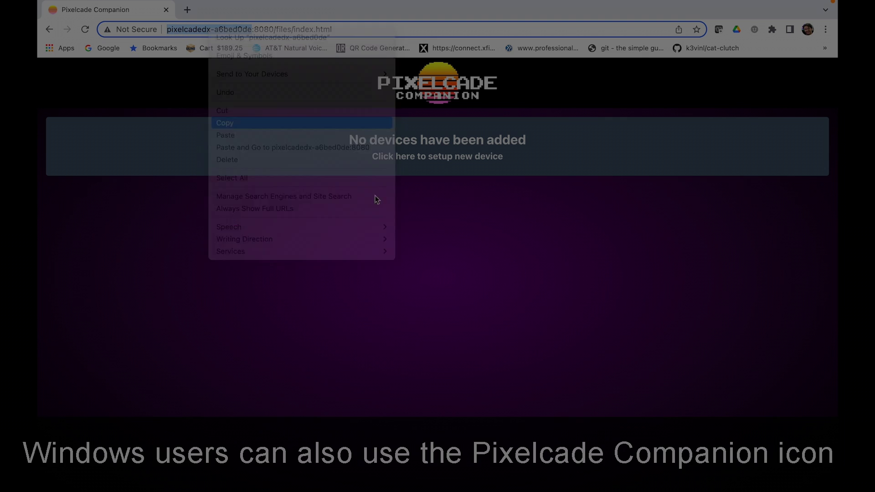
left_click(452, 161)
left_click(84, 115)
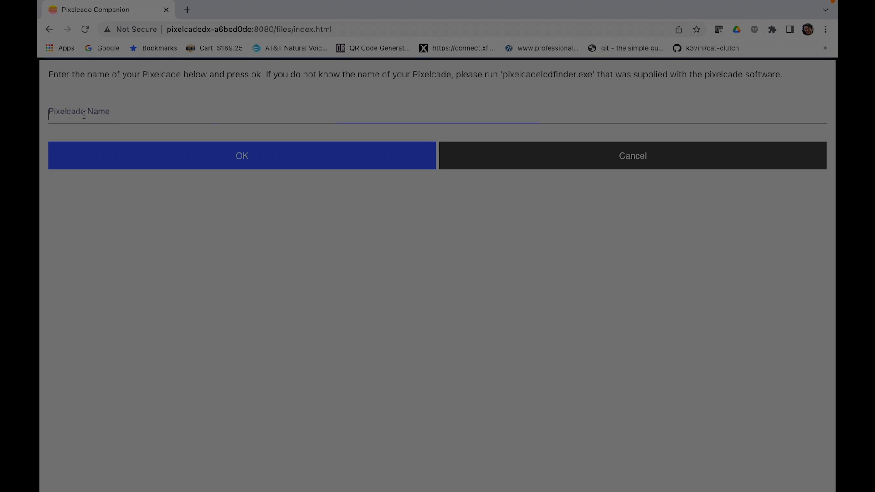
key("super+v")
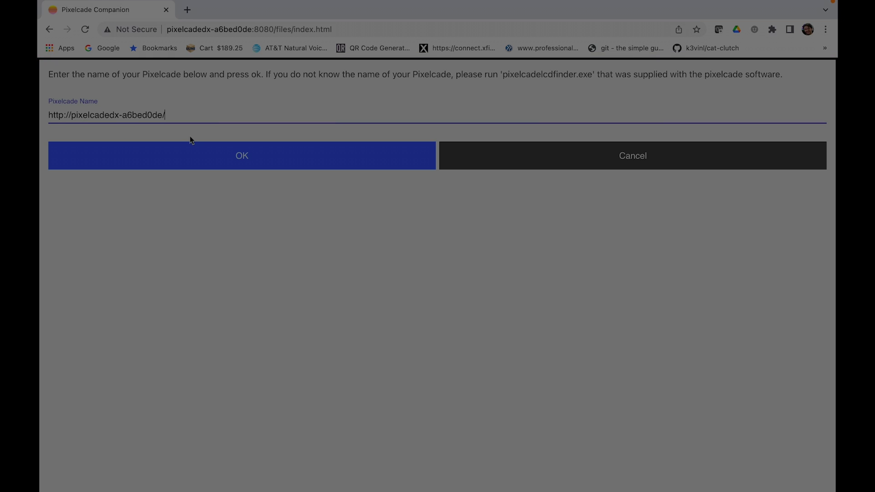
left_click_drag(71, 115, 38, 119)
key("BackSpace")
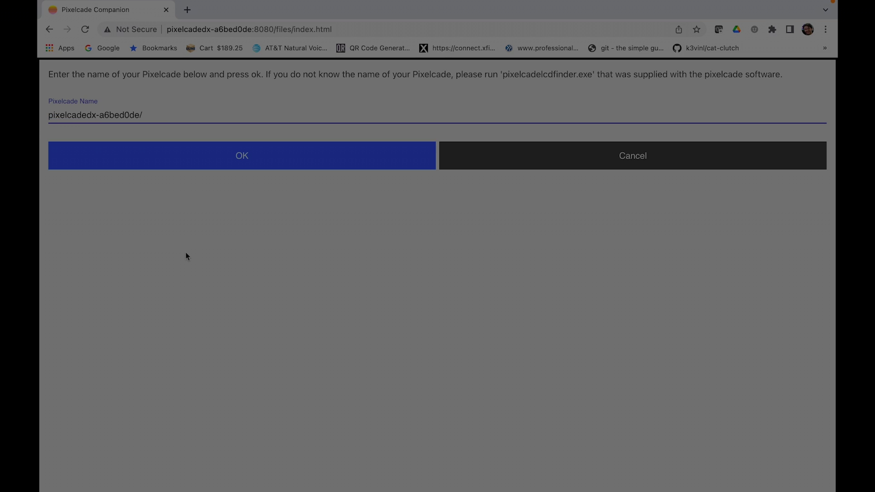
left_click(289, 162)
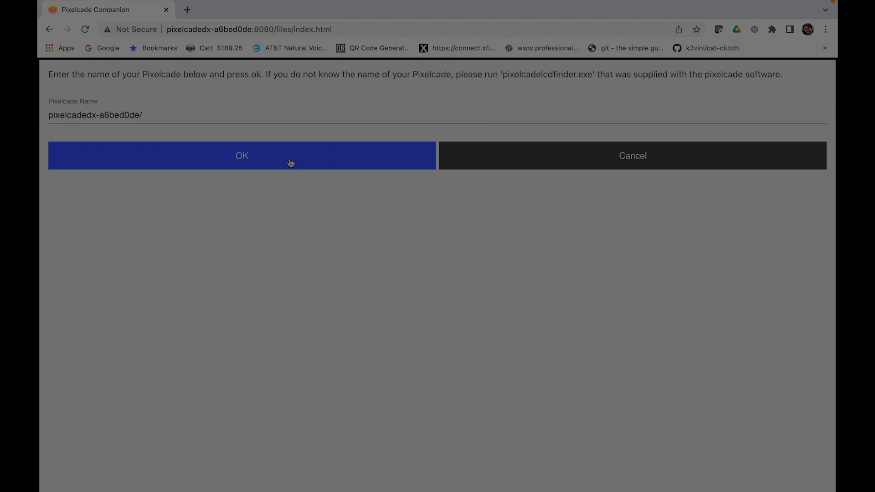
left_click(159, 113)
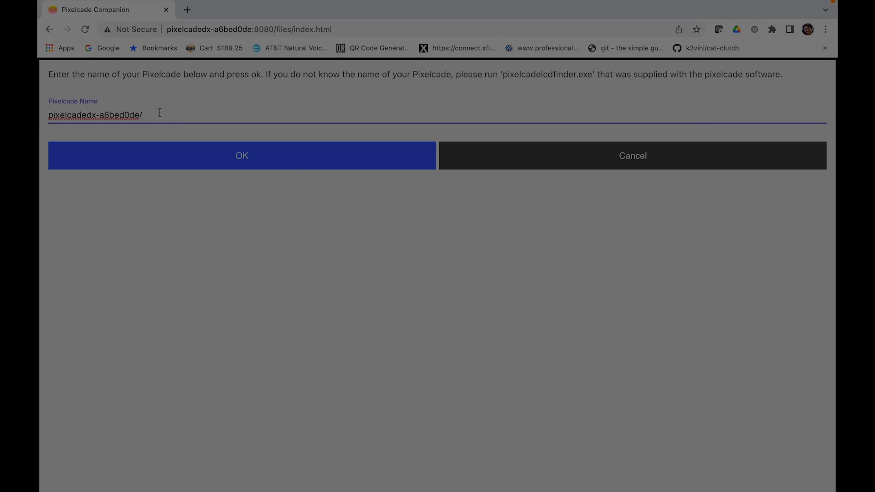
left_click(249, 159)
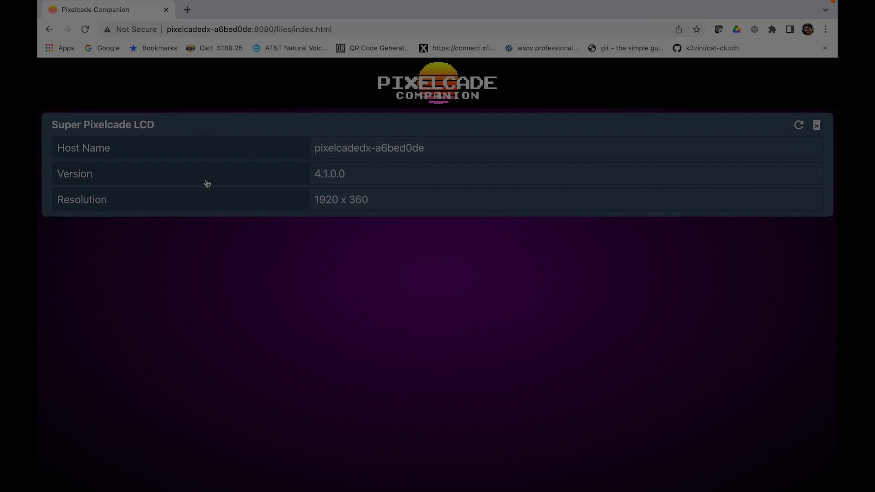
Step: Open the Super Pixelcade LCD device and browse its list of marquee collections by console
left_click(196, 148)
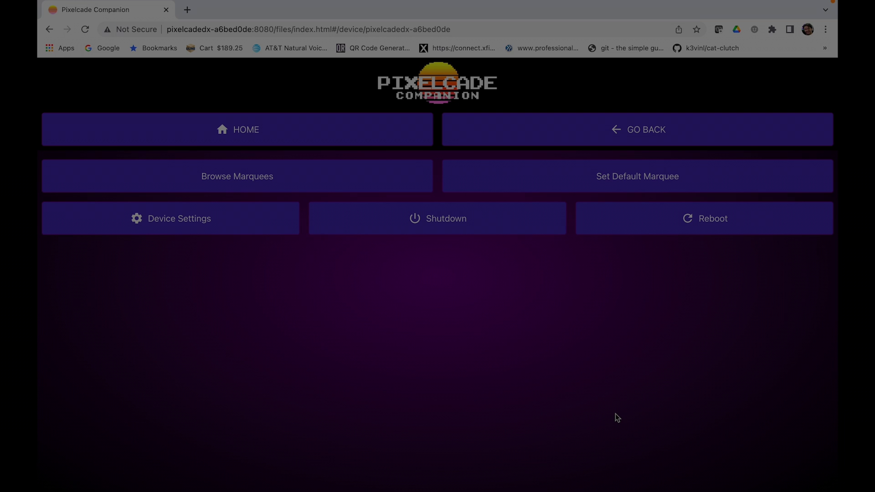
left_click(308, 191)
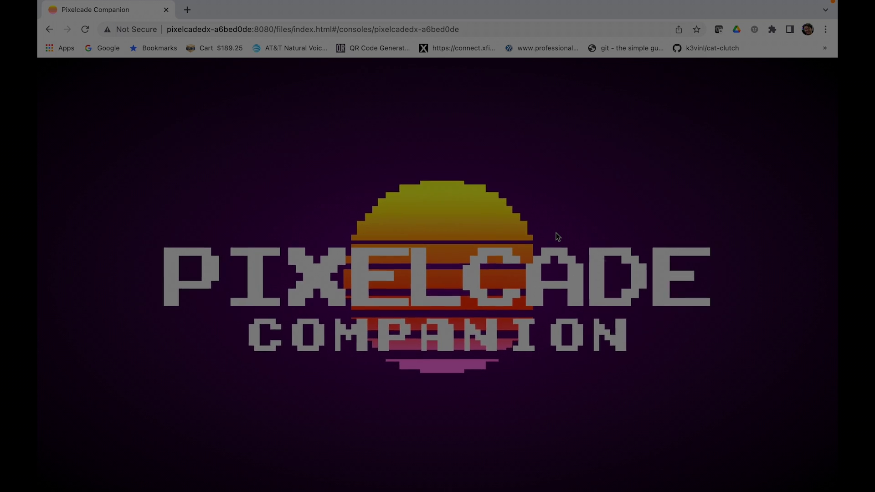
scroll(550, 239, "down", 1)
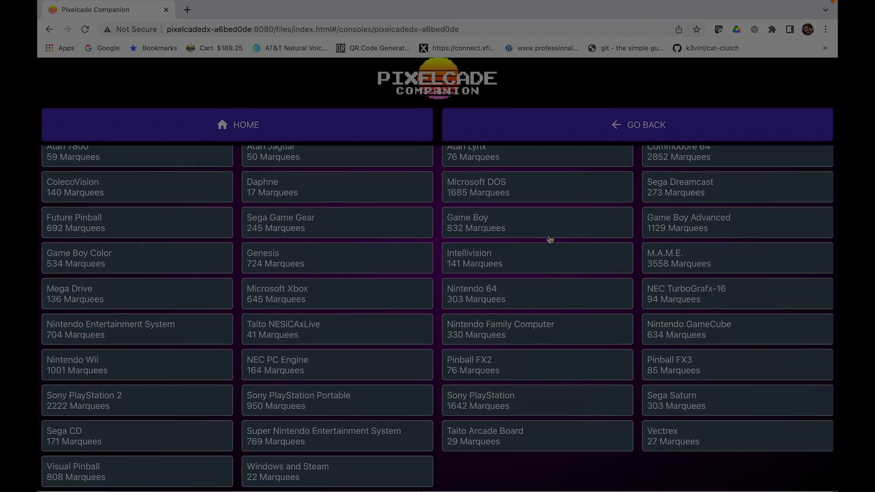
scroll(185, 310, "up", 1)
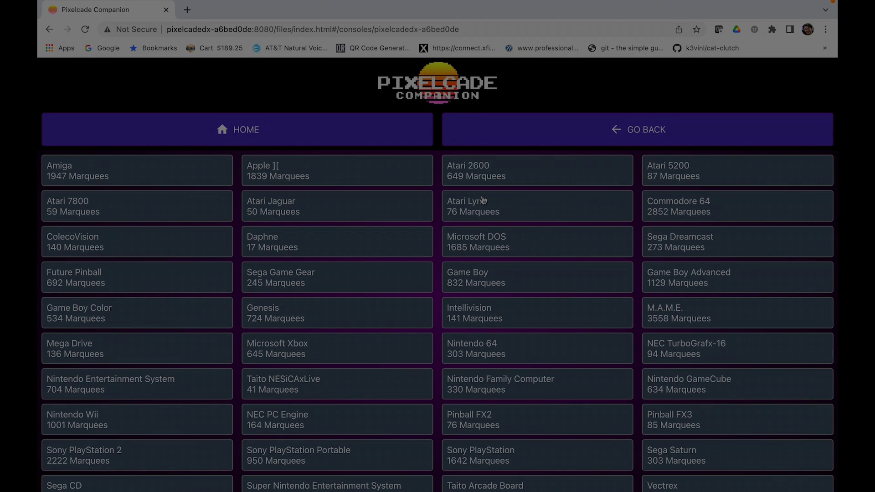
Step: Browse the Atari 2600 marquees and choose one to display on the panel
left_click(483, 177)
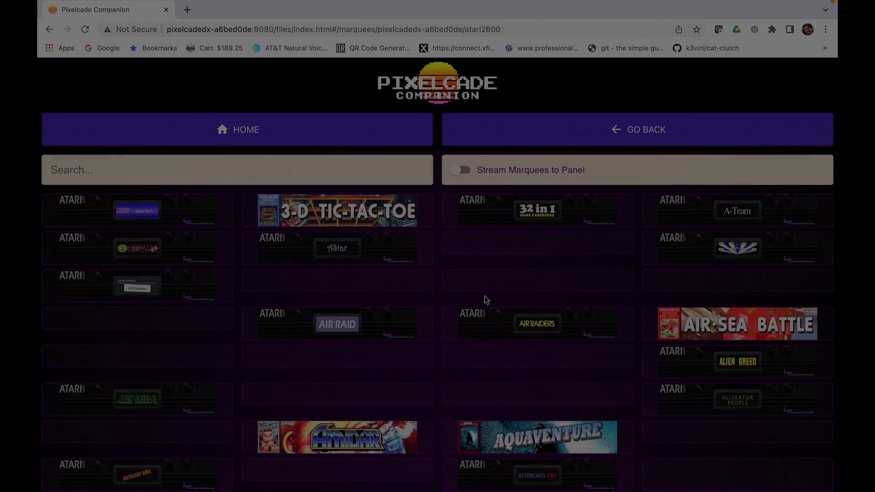
scroll(486, 300, "down", 5)
scroll(487, 300, "down", 5)
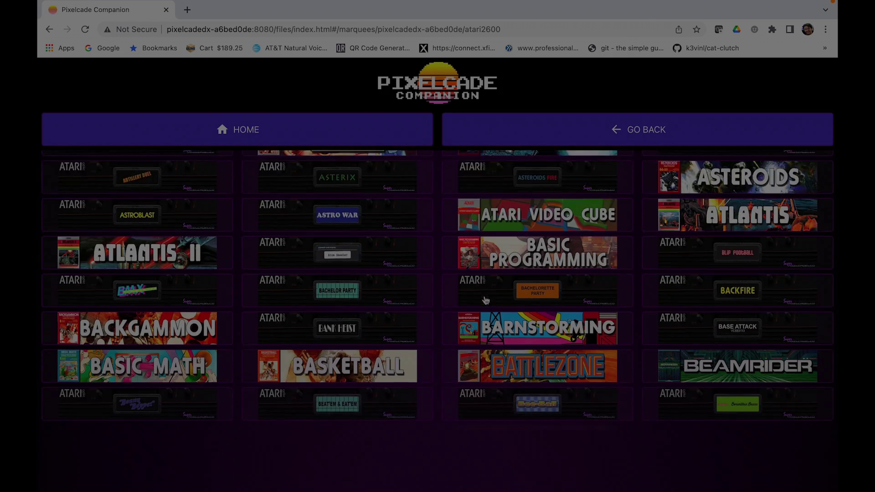
left_click(522, 264)
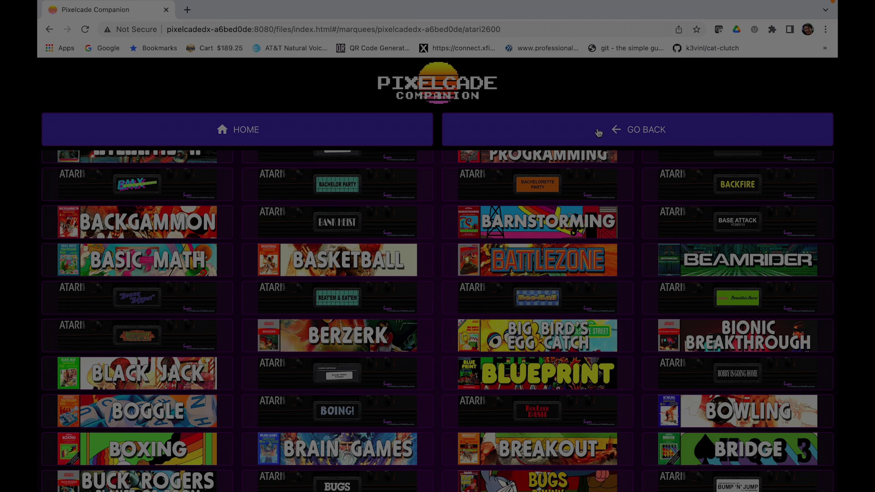
Step: Return to the console list and display the red Alien Storm marquee from the M.A.M.E. collection on the panel
left_click(598, 133)
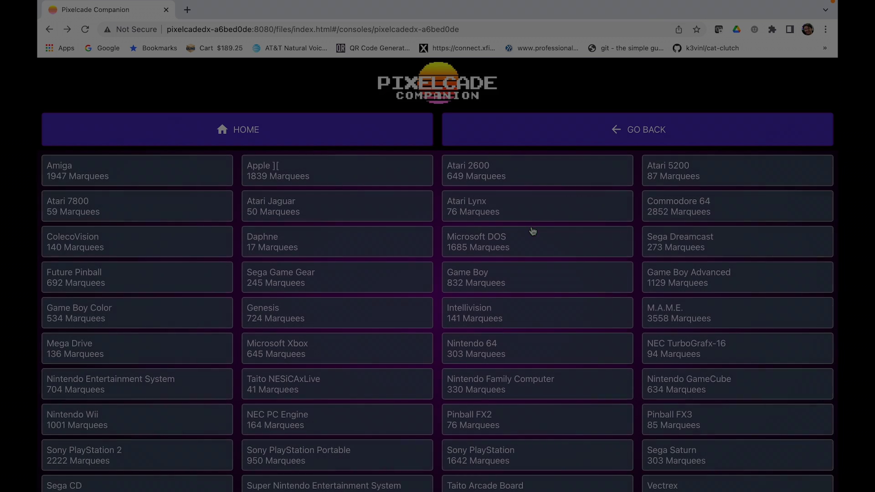
scroll(533, 232, "down", 2)
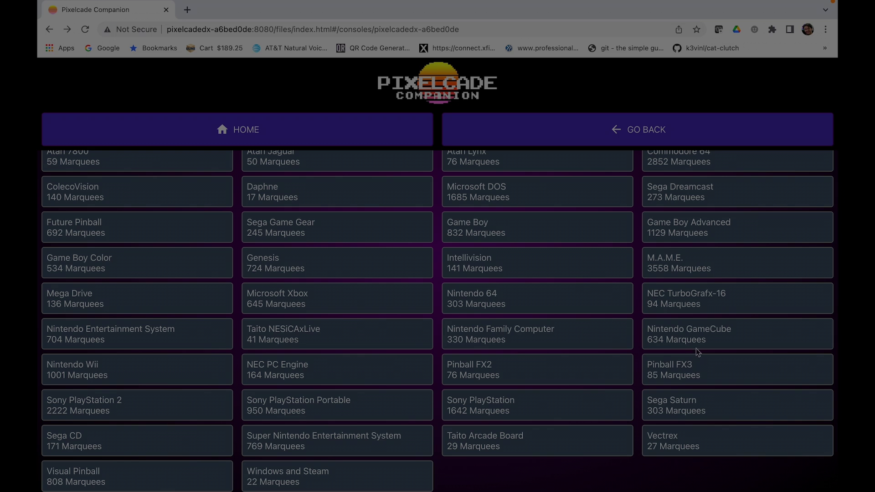
left_click(650, 267)
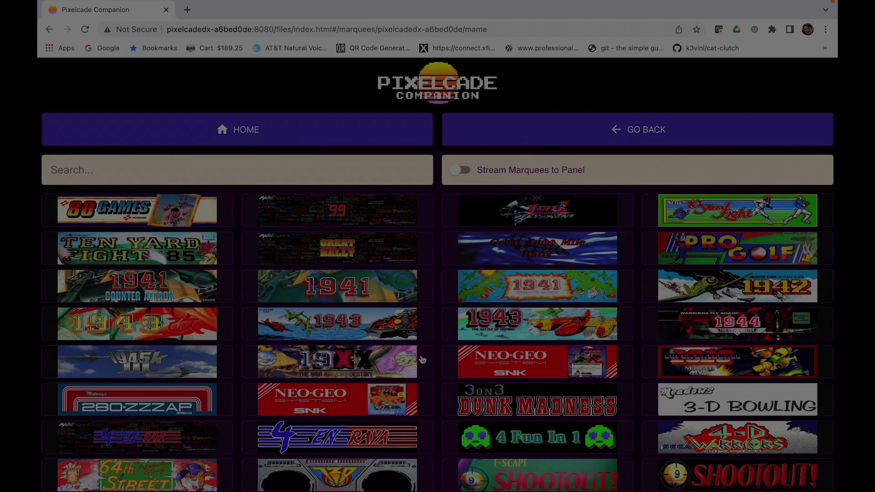
scroll(422, 360, "down", 5)
scroll(422, 360, "down", 4)
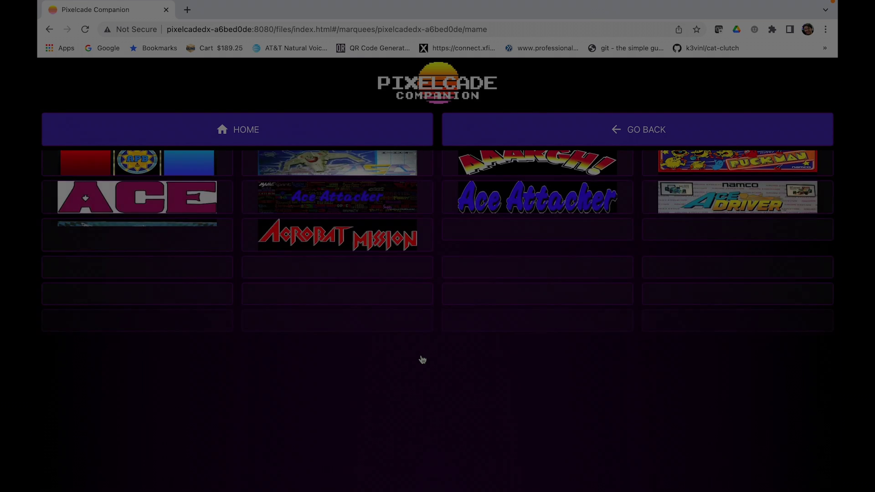
scroll(422, 360, "down", 8)
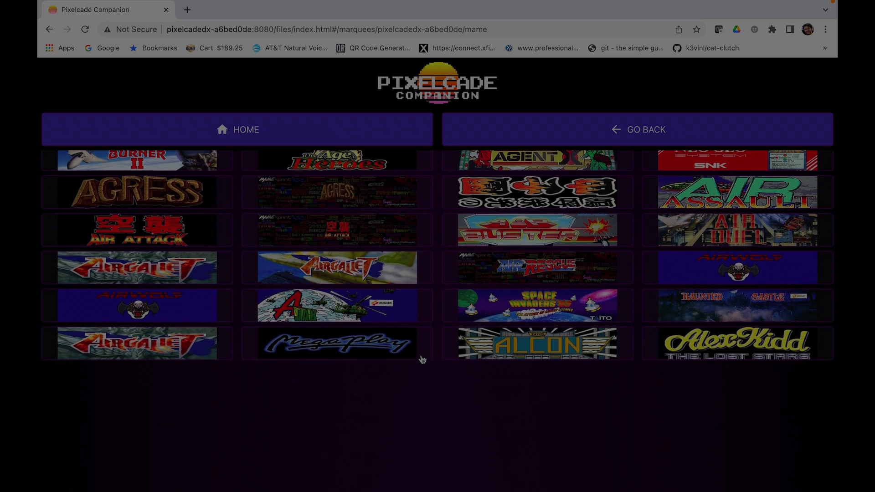
scroll(422, 360, "down", 2)
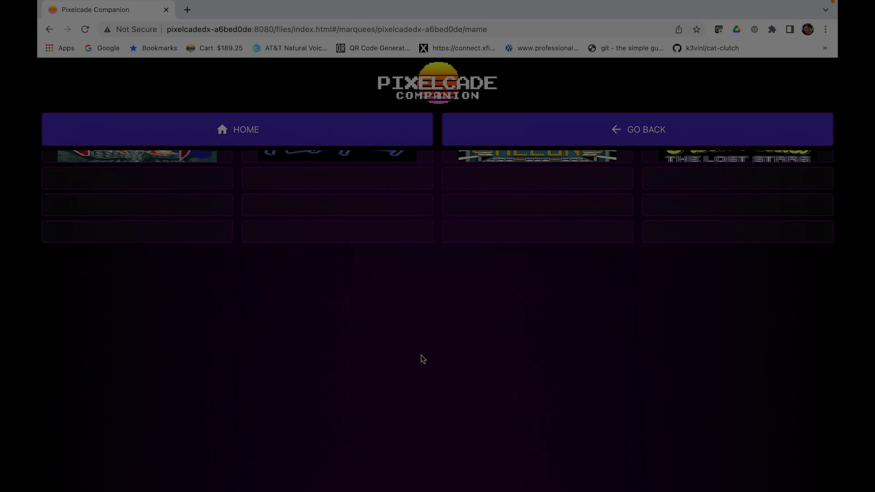
scroll(421, 359, "down", 2)
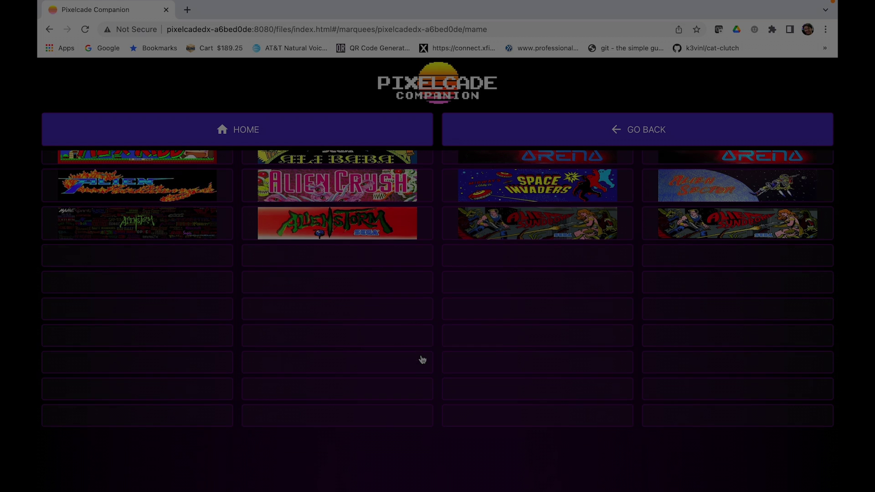
scroll(422, 360, "down", 2)
scroll(422, 360, "up", 3)
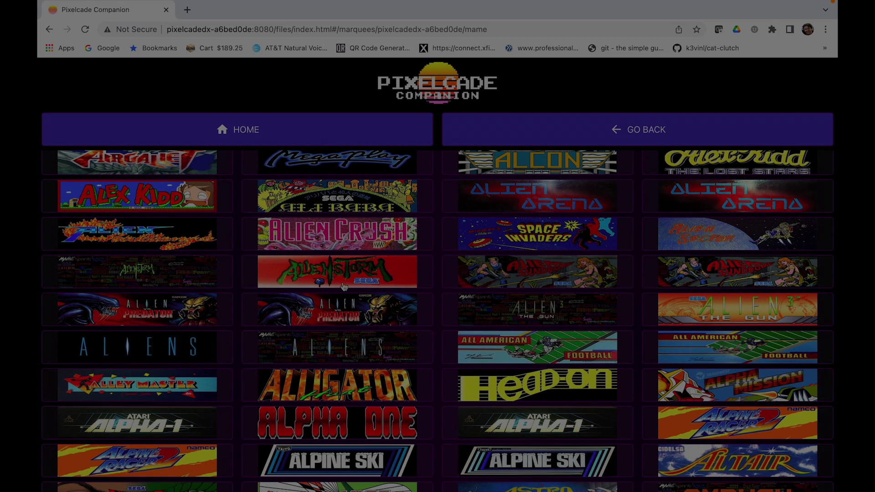
left_click(337, 279)
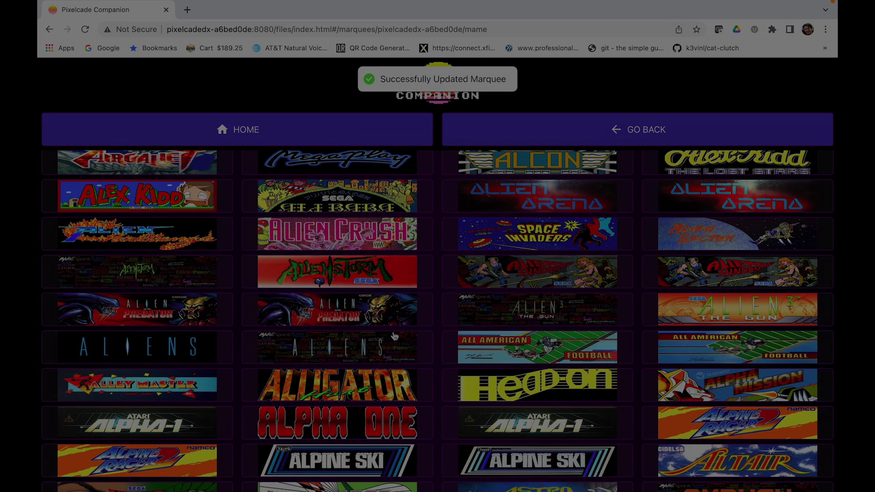
Step: Go to the device settings of the Super Pixelcade LCD and turn off Show Video Marquees
left_click(577, 135)
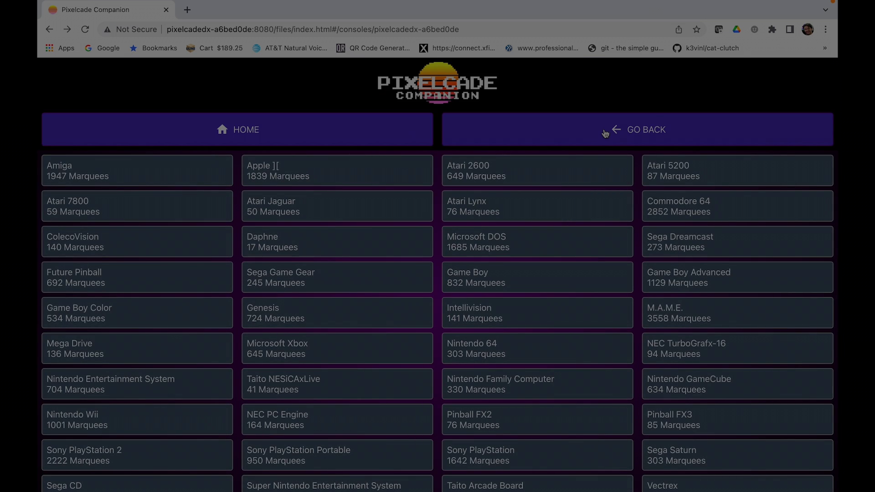
left_click(212, 127)
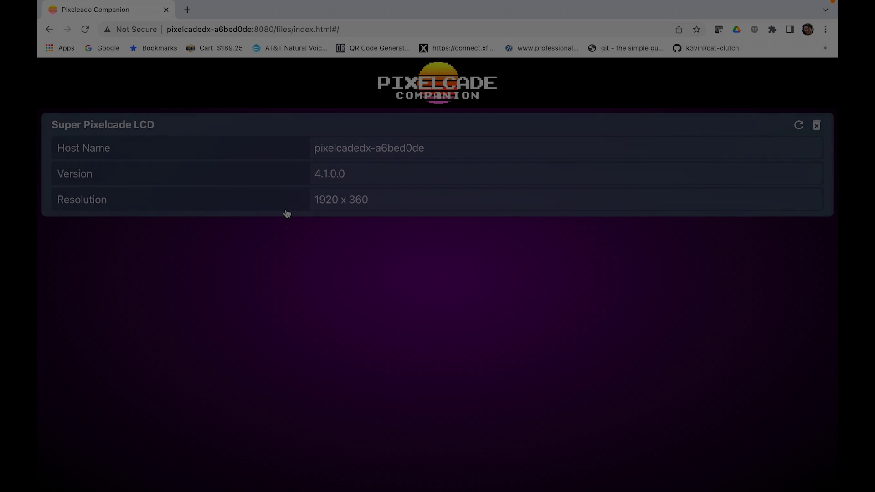
left_click(180, 161)
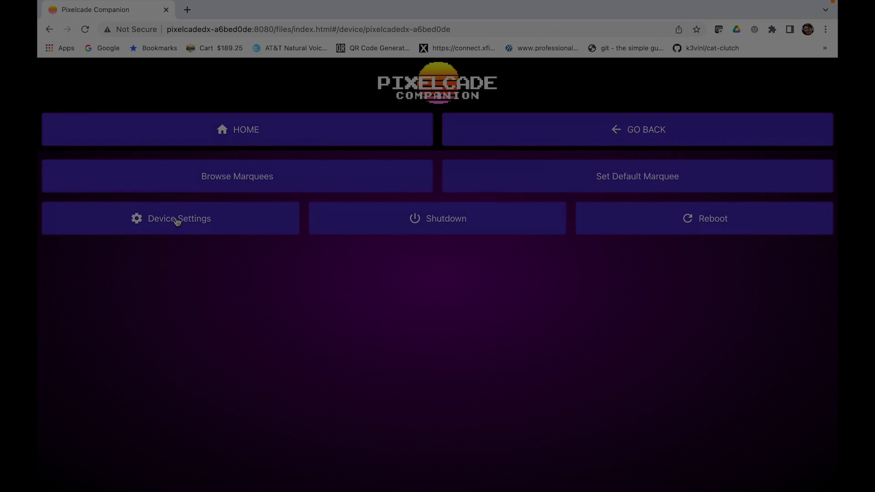
left_click(182, 219)
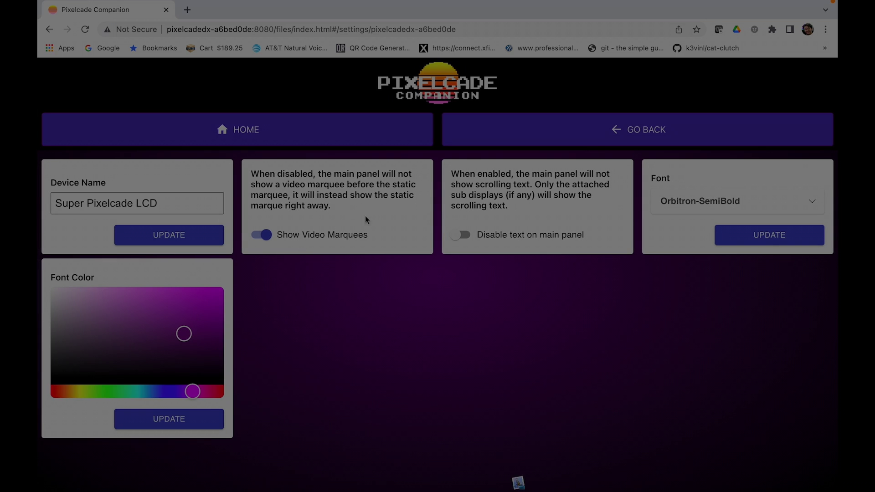
left_click(261, 237)
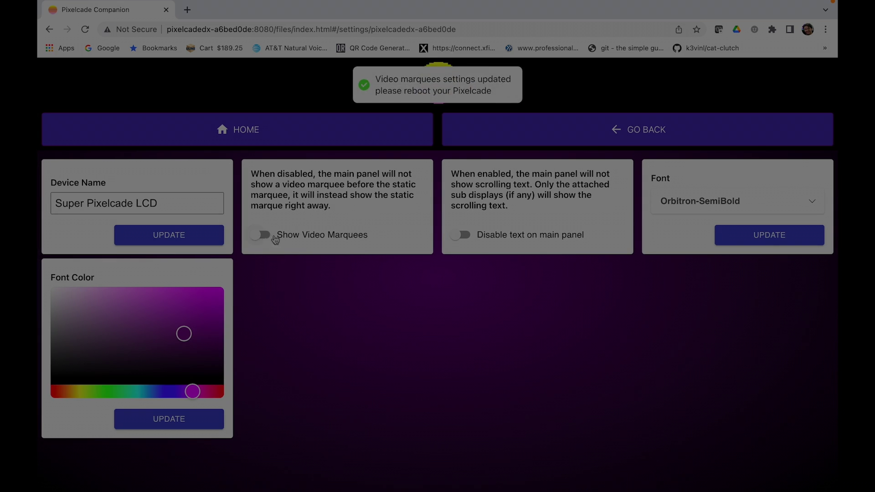
Step: Turn Show Video Marquees back on for the Super Pixelcade LCD and return to the device on the home page
left_click(265, 236)
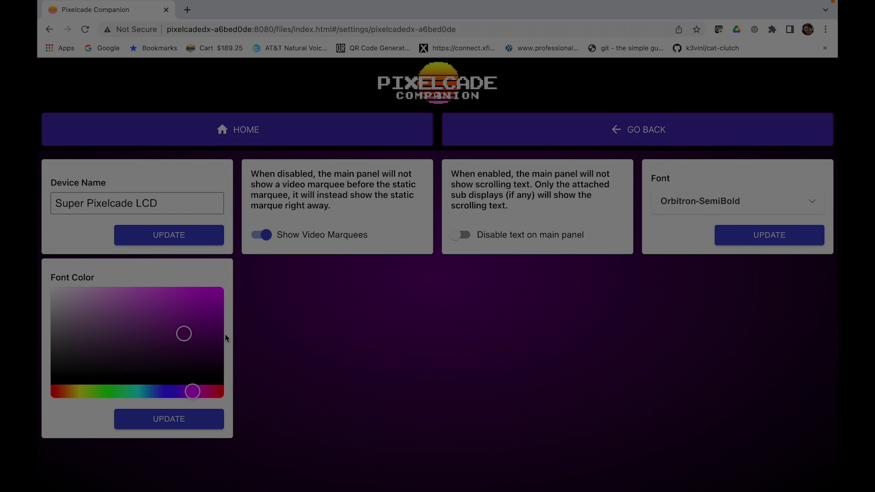
left_click(596, 139)
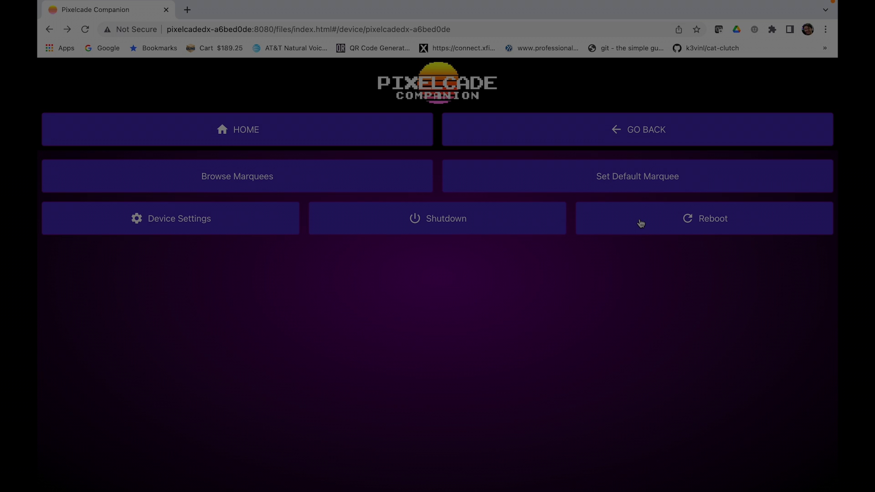
left_click(303, 135)
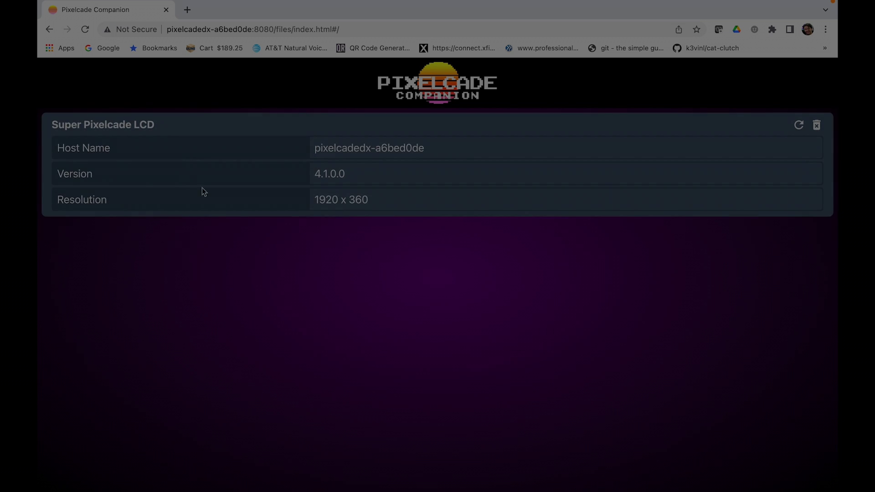
left_click(189, 153)
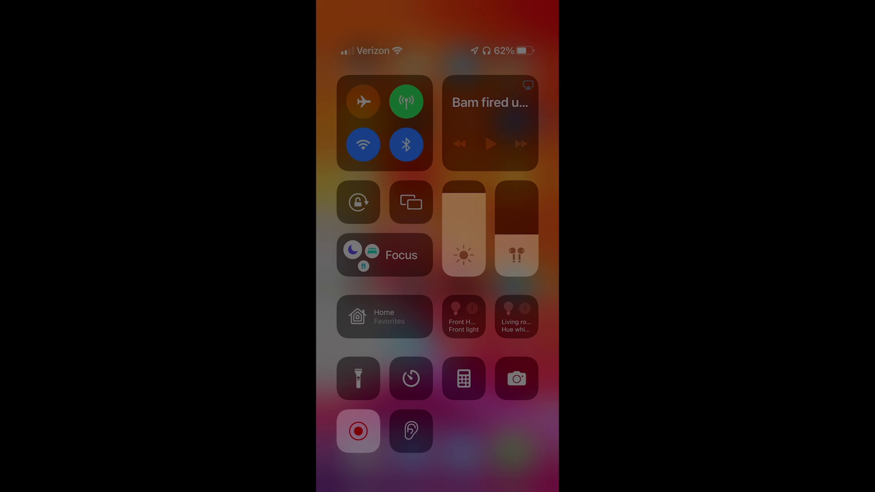
left_click(409, 471)
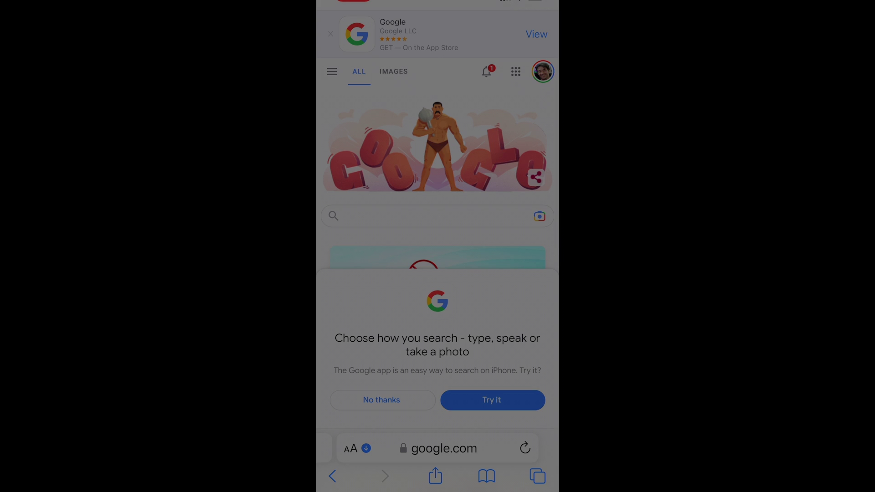
left_click(444, 449)
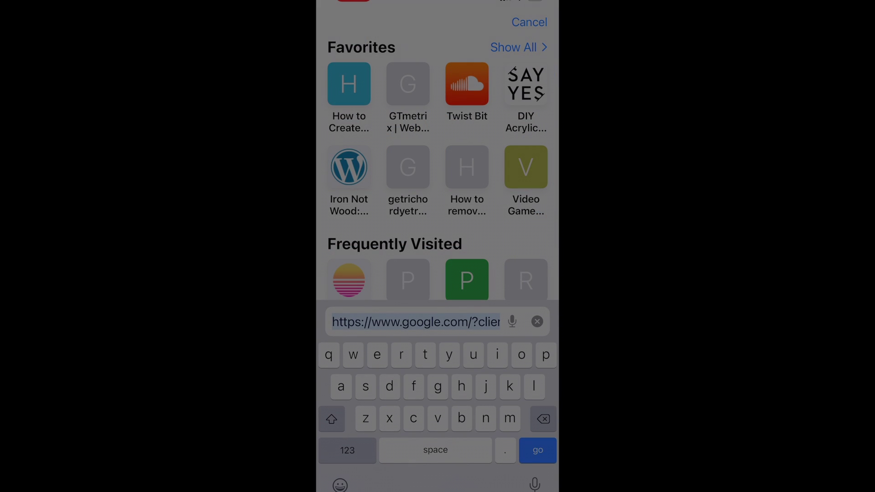
type("htt")
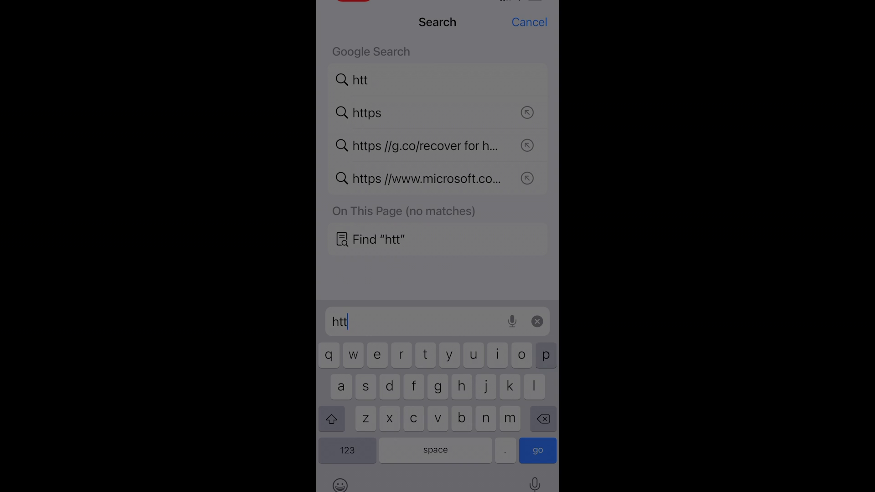
type("p://")
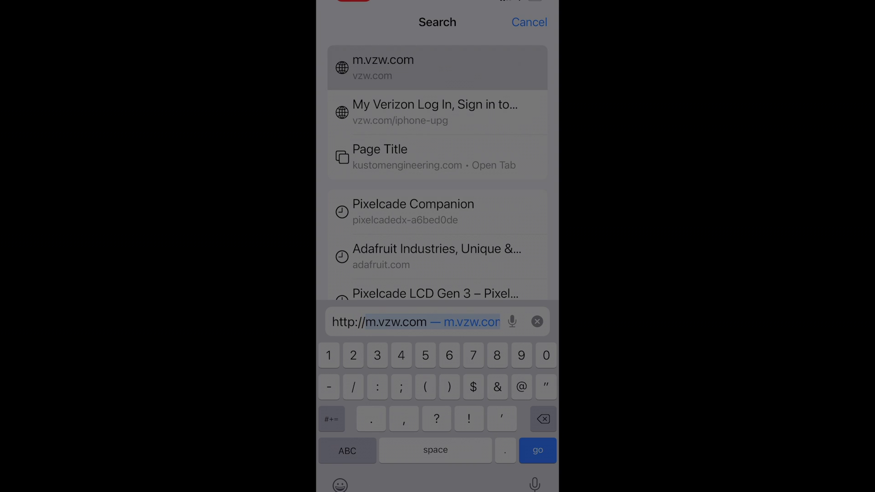
key("BackSpace")
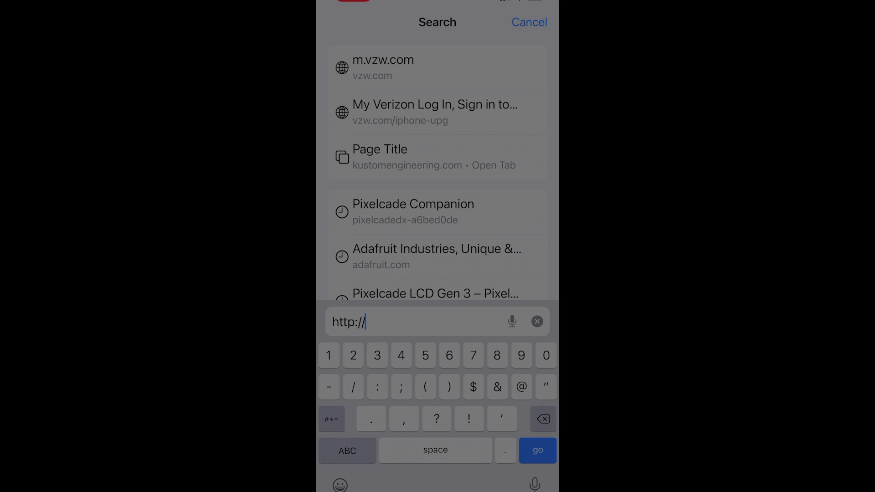
left_click(365, 322)
left_click(428, 293)
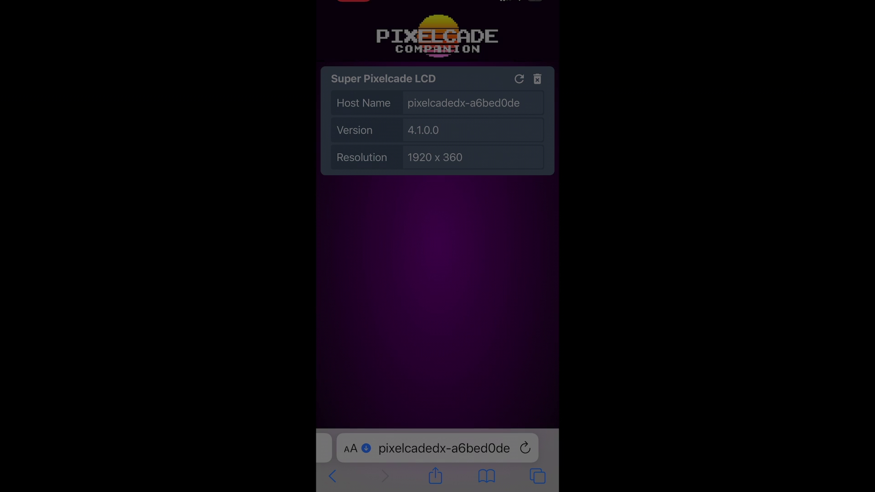
Step: Remove the Super Pixelcade LCD from the device list and set it up again with the Pixelcade name pixelcadedx-a6bed0de
left_click(537, 79)
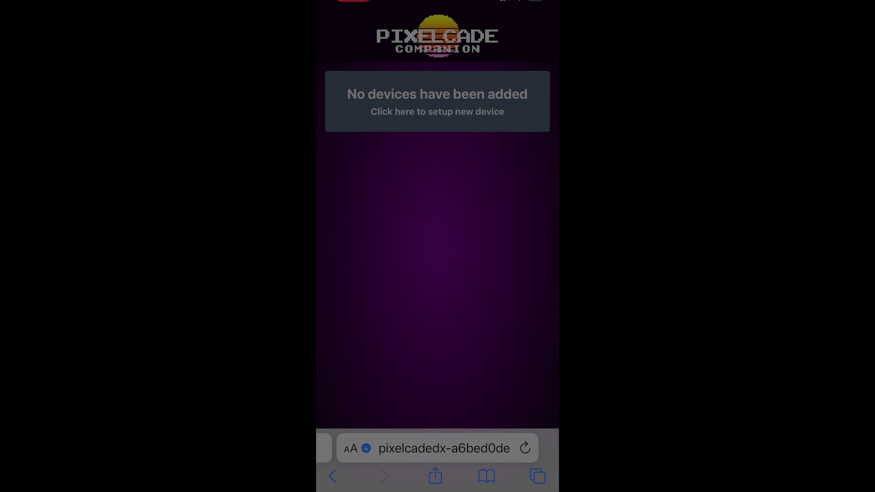
left_click(438, 102)
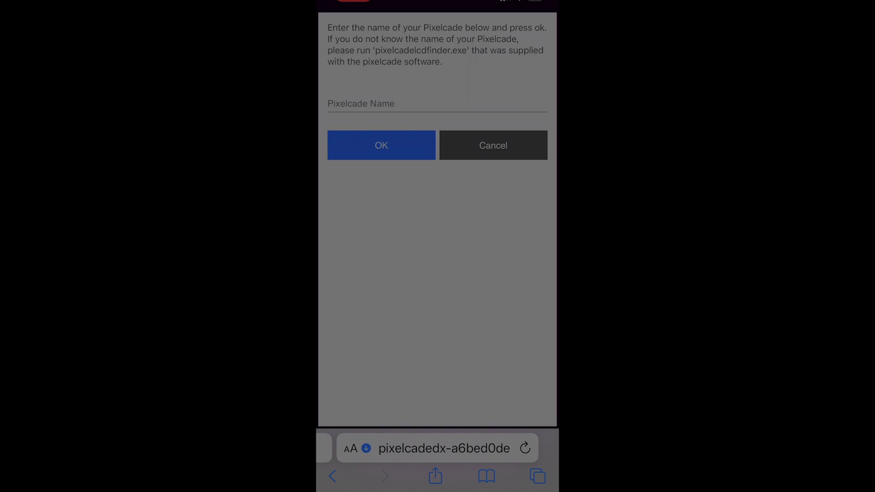
left_click(437, 104)
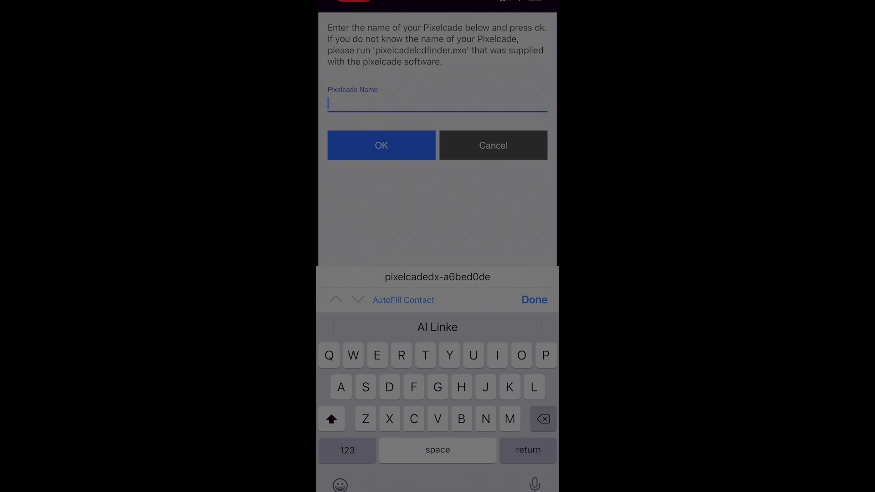
left_click(437, 104)
left_click(345, 76)
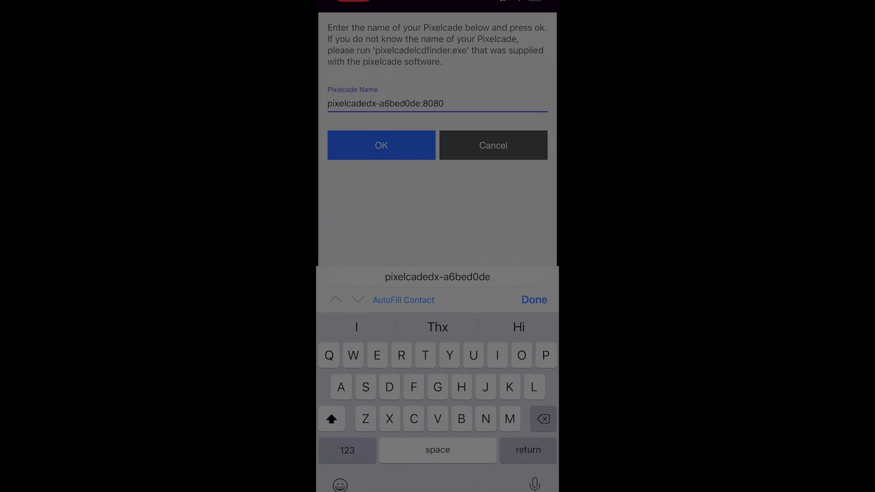
key("BackSpace")
key("BackSpace")
key("BackSpace")
key("BackSpace")
key("BackSpace")
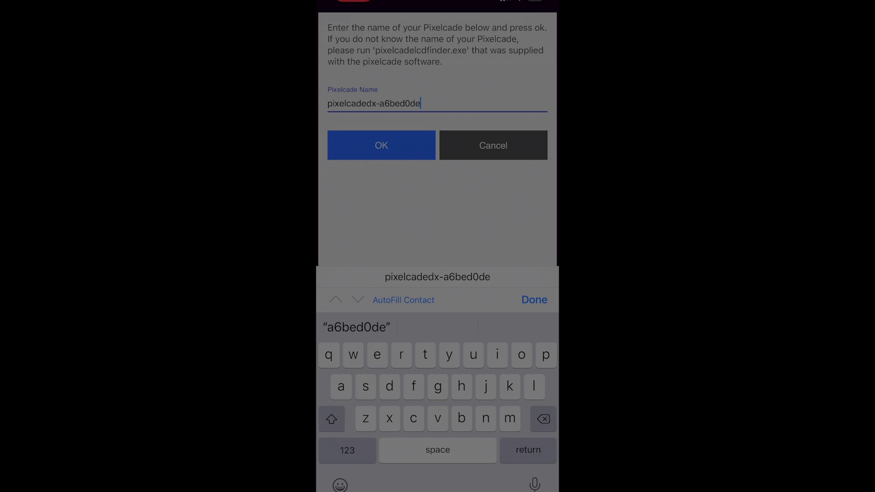
left_click(382, 145)
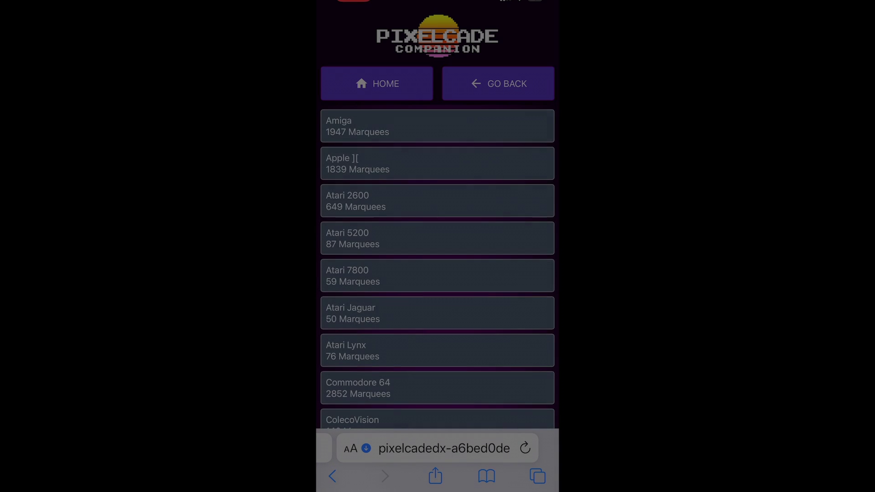
Step: Browse the console list and the Daphne marquees on the phone, and go back to the device options
scroll(438, 292, "down", 10)
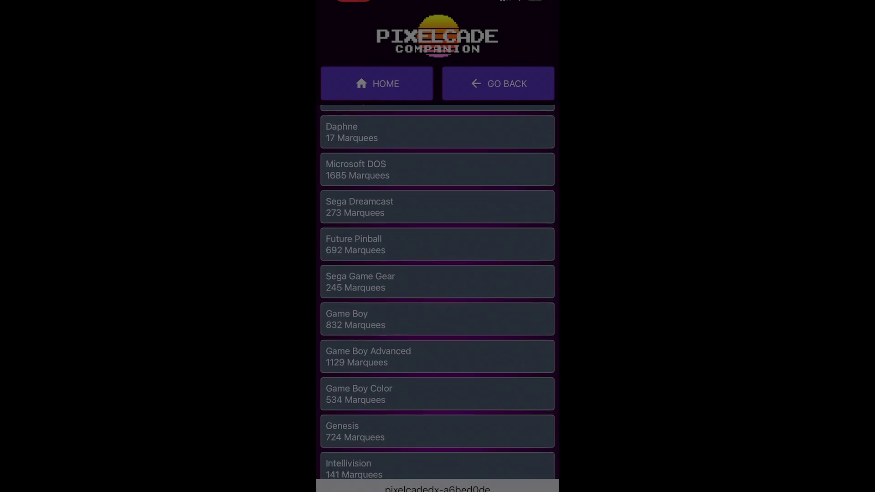
scroll(437, 291, "up", 2)
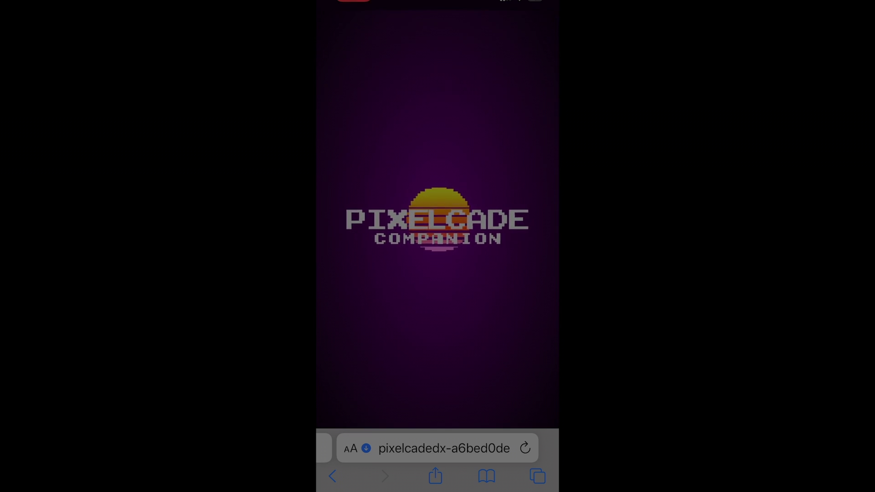
scroll(437, 274, "down", 5)
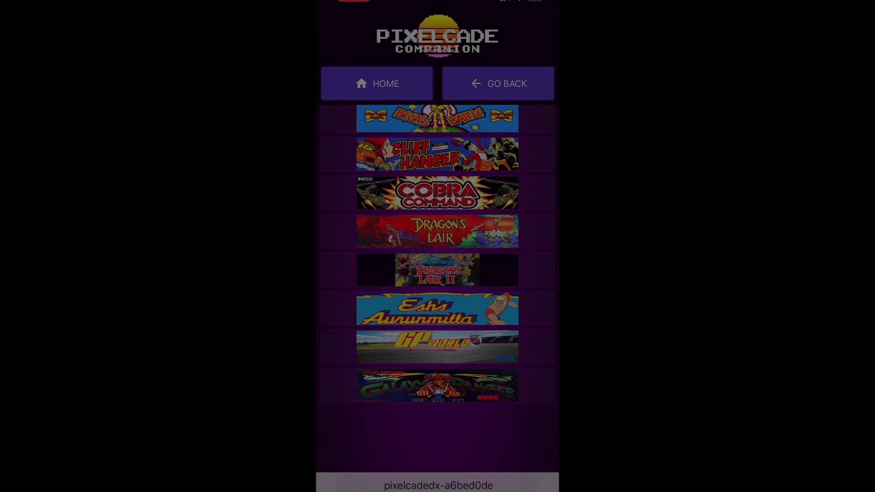
scroll(438, 273, "down", 3)
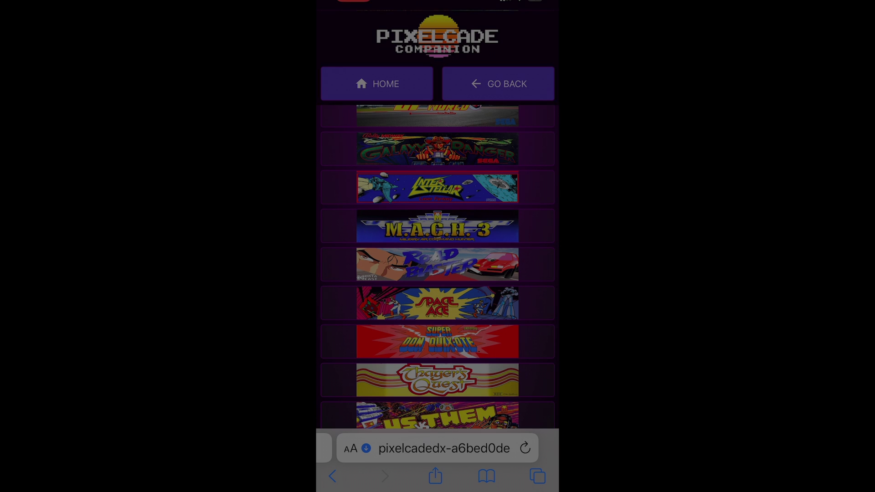
left_click(498, 84)
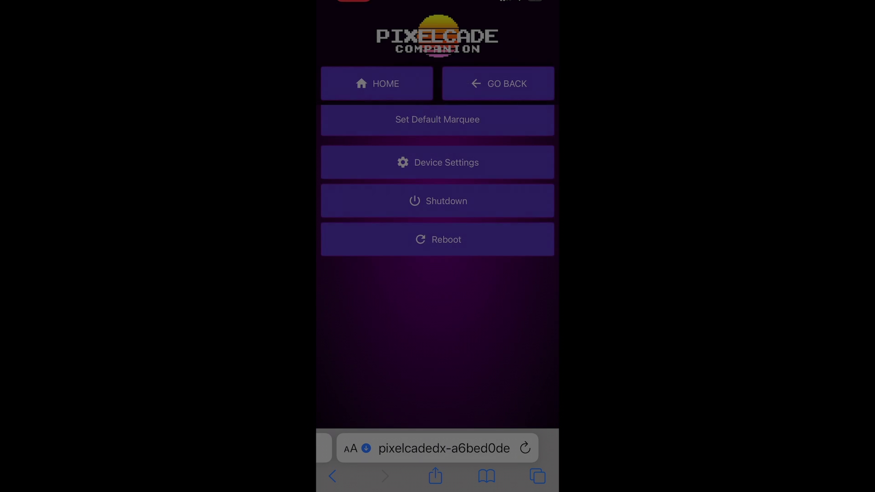
Step: Review the device settings from Device Name to Font Color and return to the device options
left_click(437, 162)
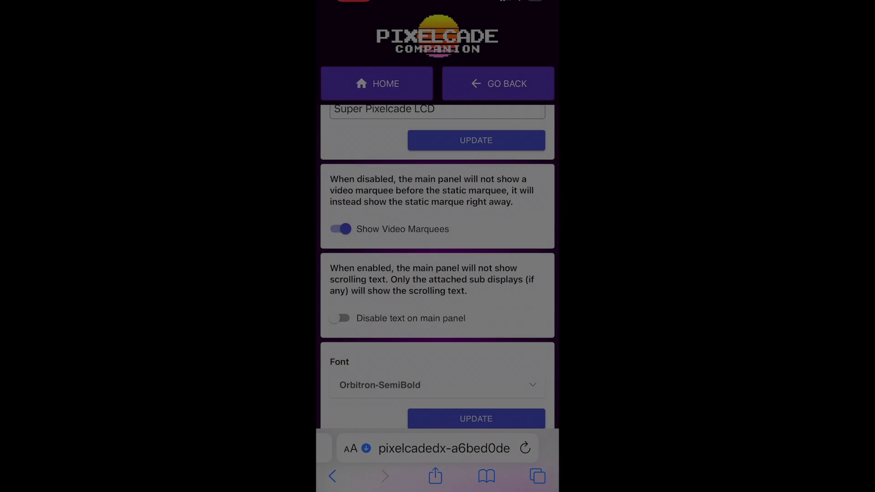
scroll(438, 274, "up", 2)
scroll(438, 273, "down", 6)
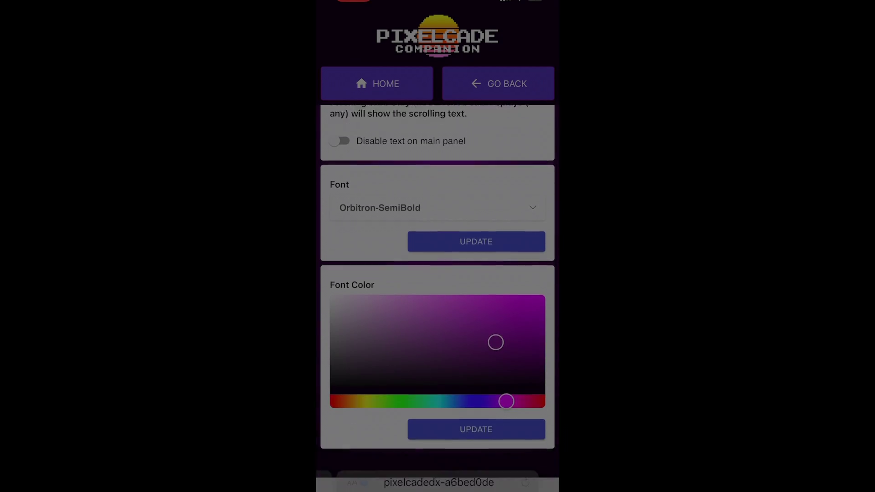
left_click(499, 84)
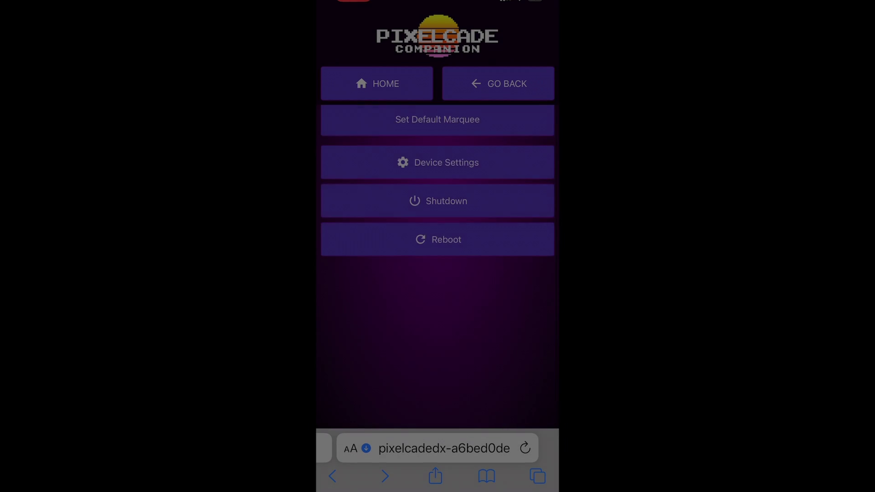
scroll(438, 273, "up", 2)
scroll(437, 228, "down", 1)
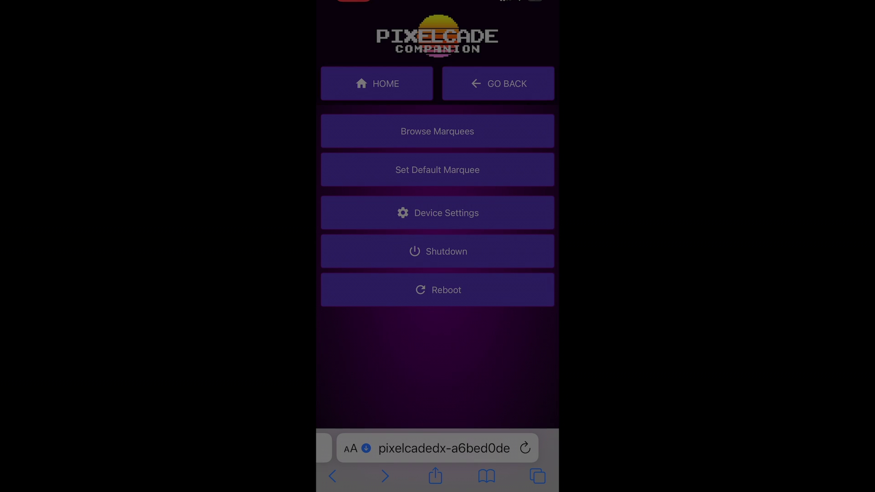
Step: Return to the home page and bring up the sharing options for Pixelcade Companion down to Add to Home Screen
left_click(377, 83)
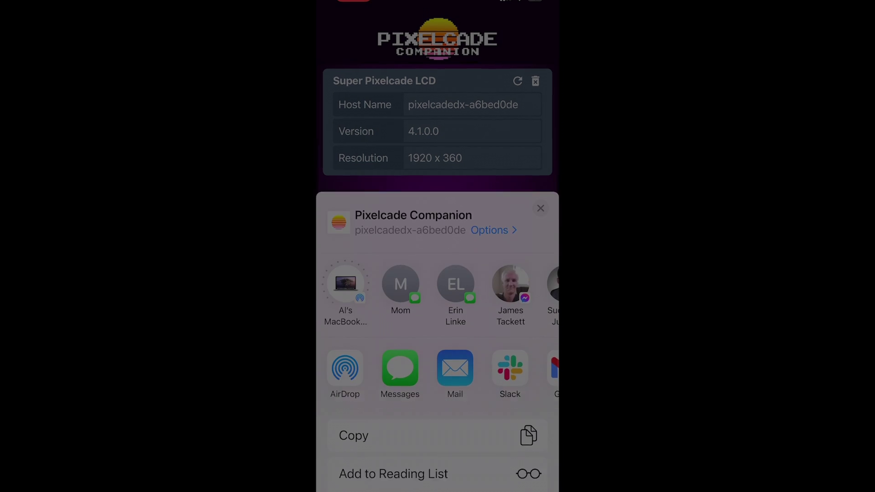
scroll(438, 342, "down", 5)
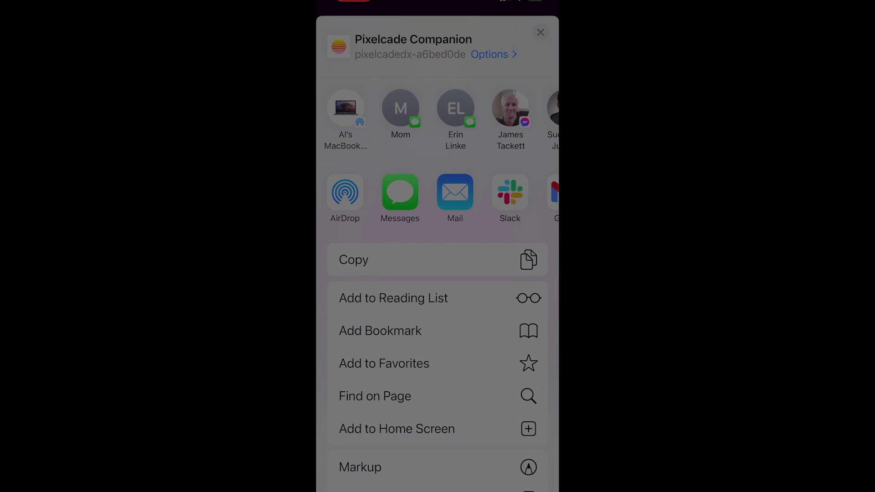